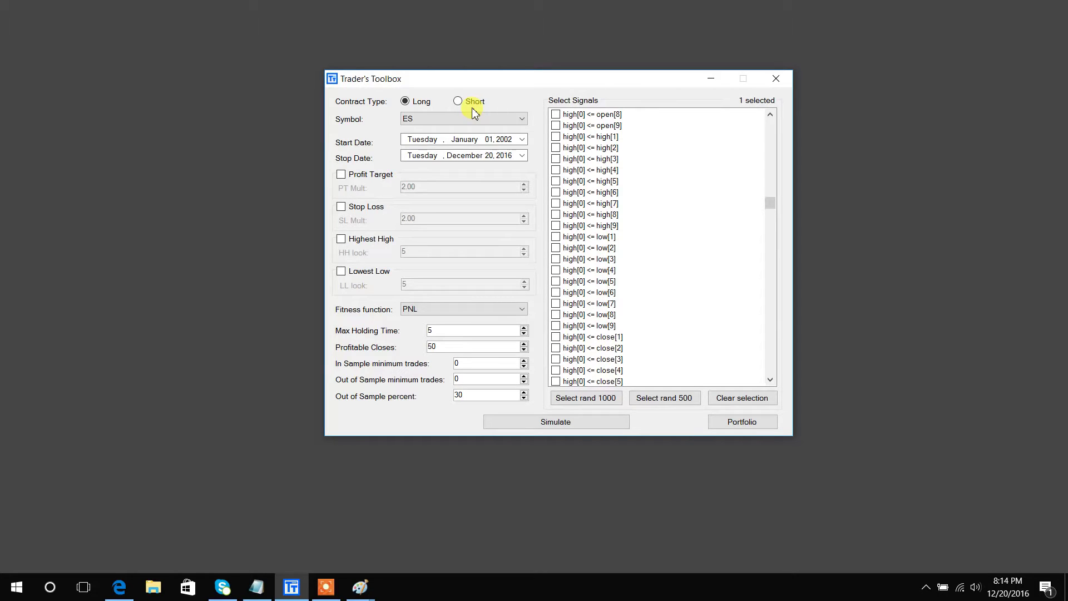
Keep ES as the trading symbol and January 1, 2002 as the start date.
left_click(496, 120)
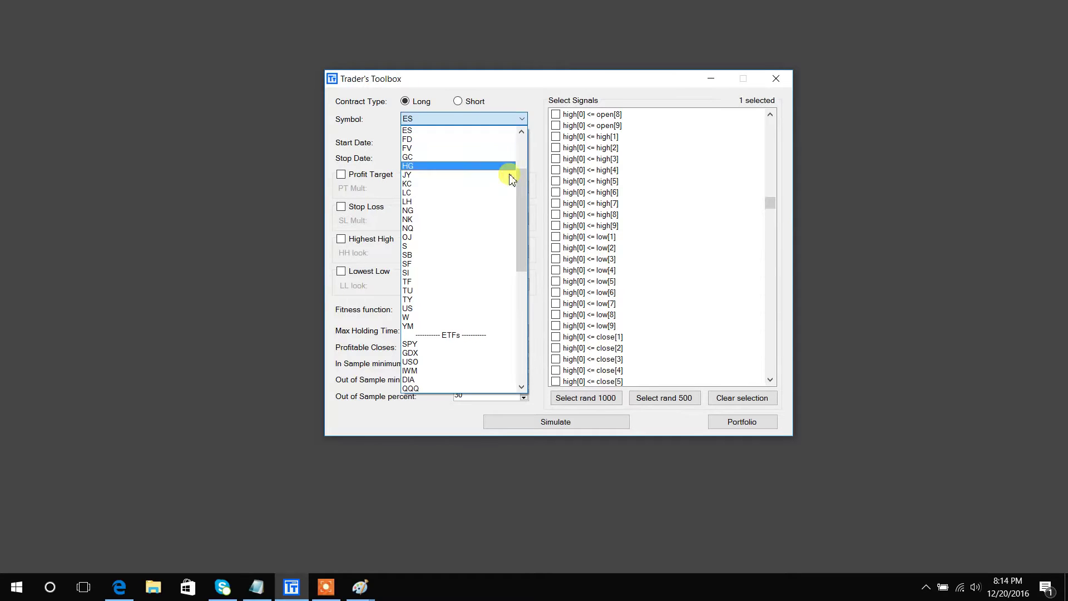
left_click_drag(525, 188, 521, 143)
left_click(541, 160)
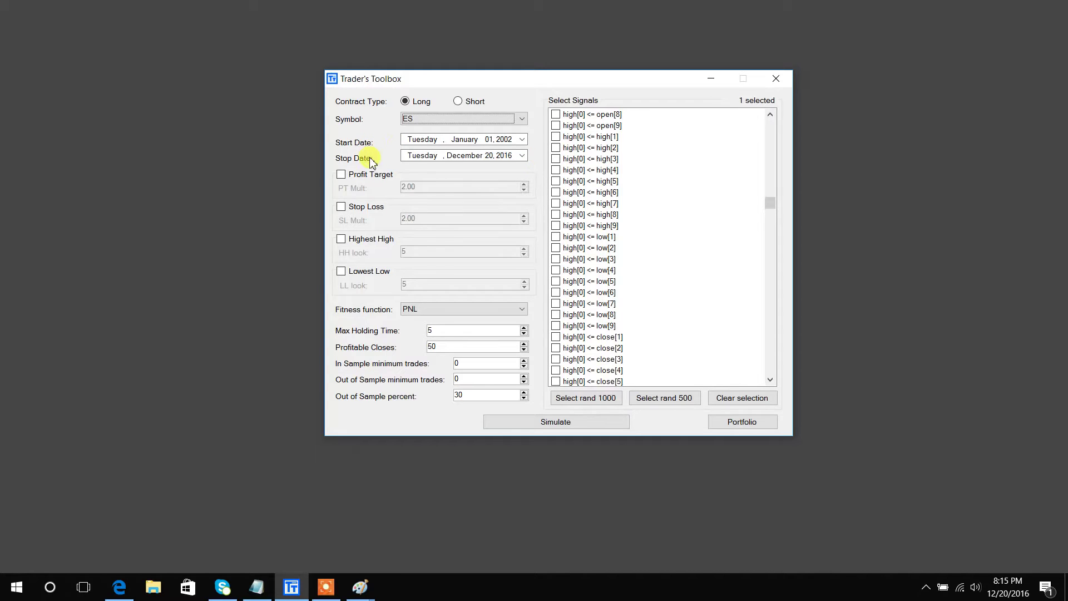
left_click(522, 140)
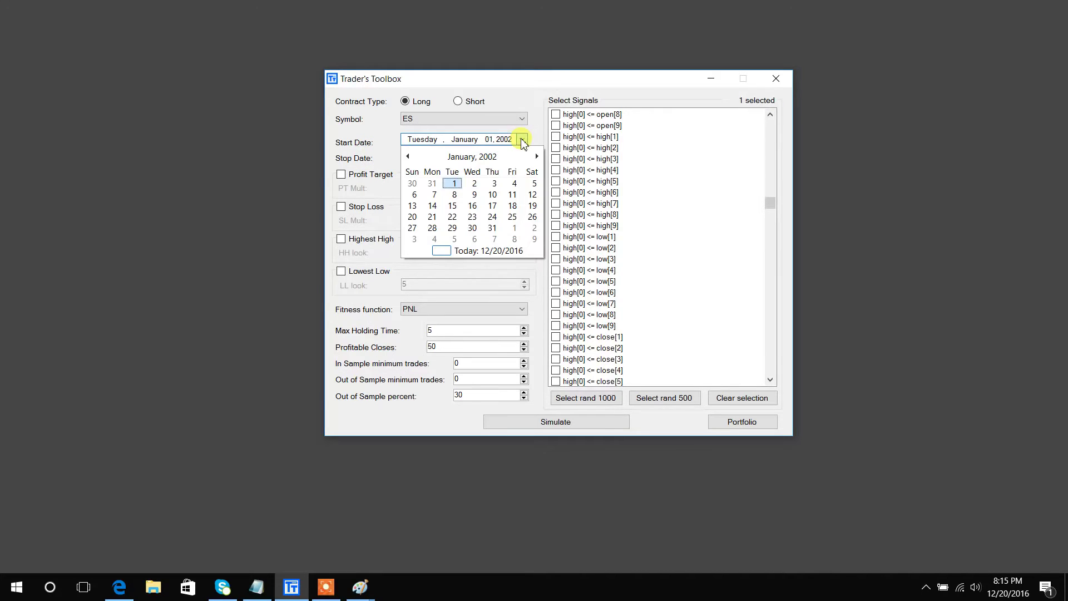
left_click(522, 140)
Set the profit target multiplier to 2.50, leaving the profit target and stop loss exits off.
left_click(369, 179)
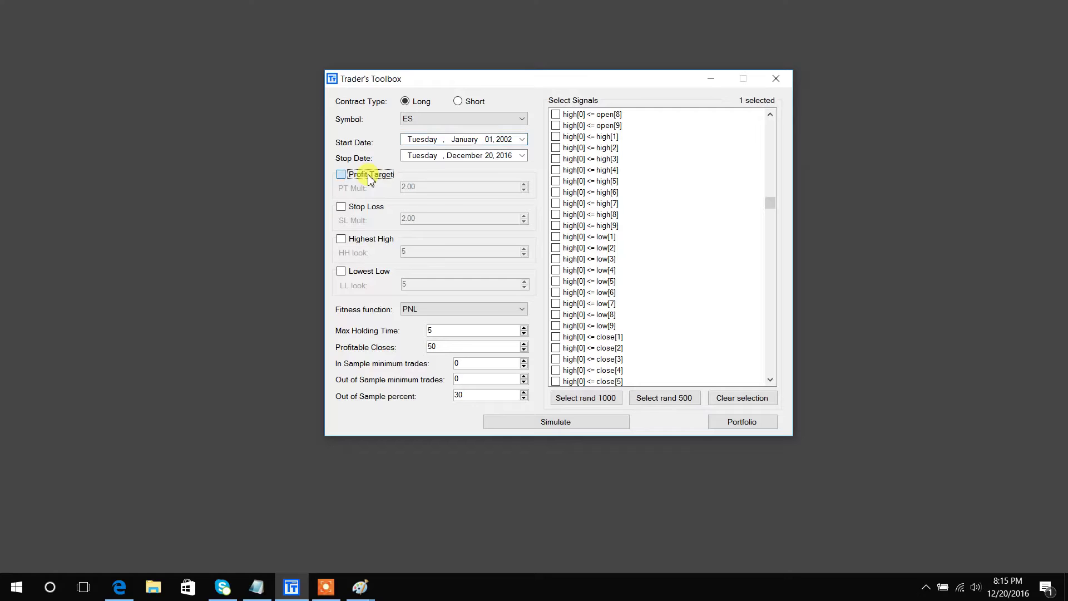
left_click(356, 211)
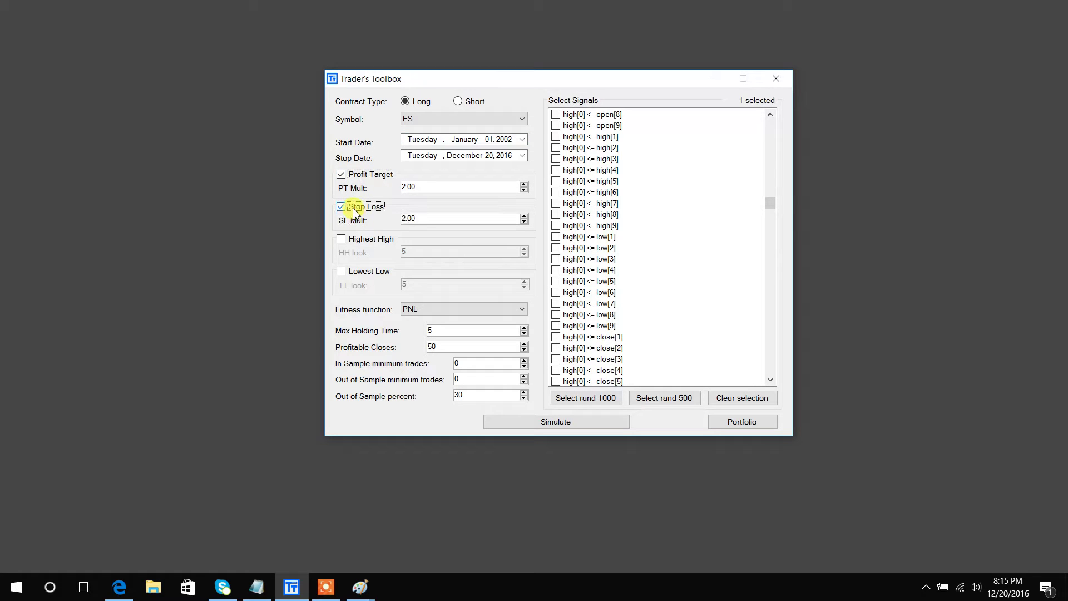
left_click(342, 175)
left_click(342, 205)
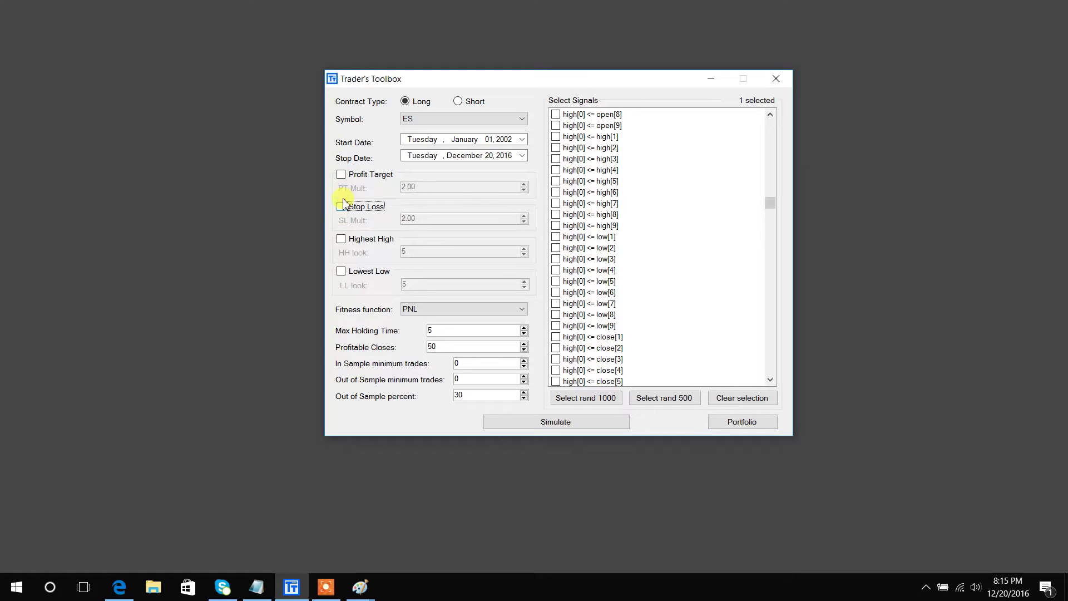
left_click(342, 175)
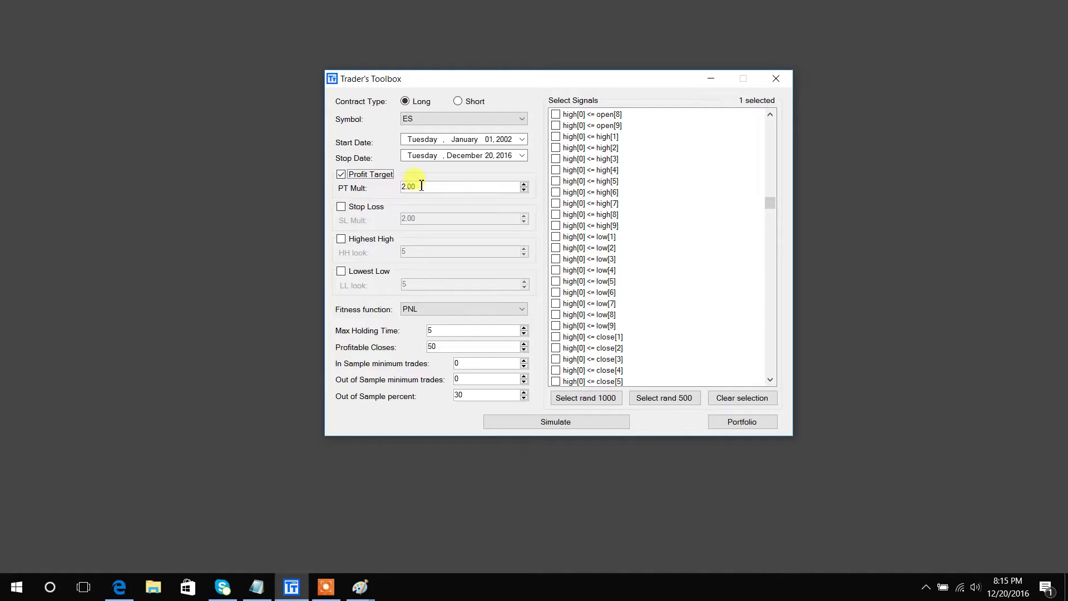
left_click_drag(422, 187, 381, 189)
type("2")
left_click(341, 176)
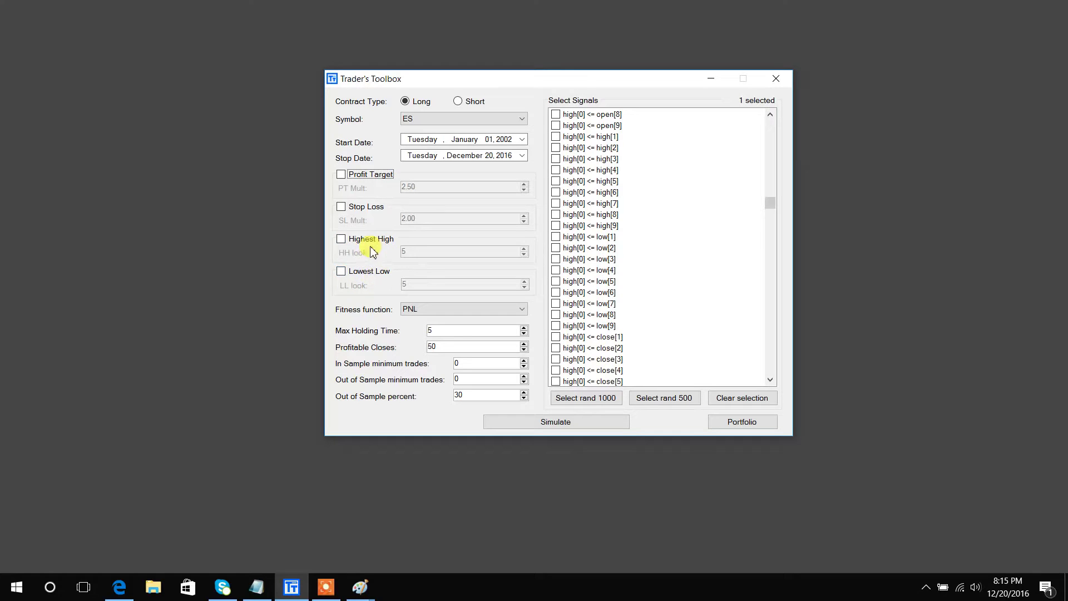
Set the Highest High lookback to 5 with that exit left off, then view the fitness functions.
left_click(342, 239)
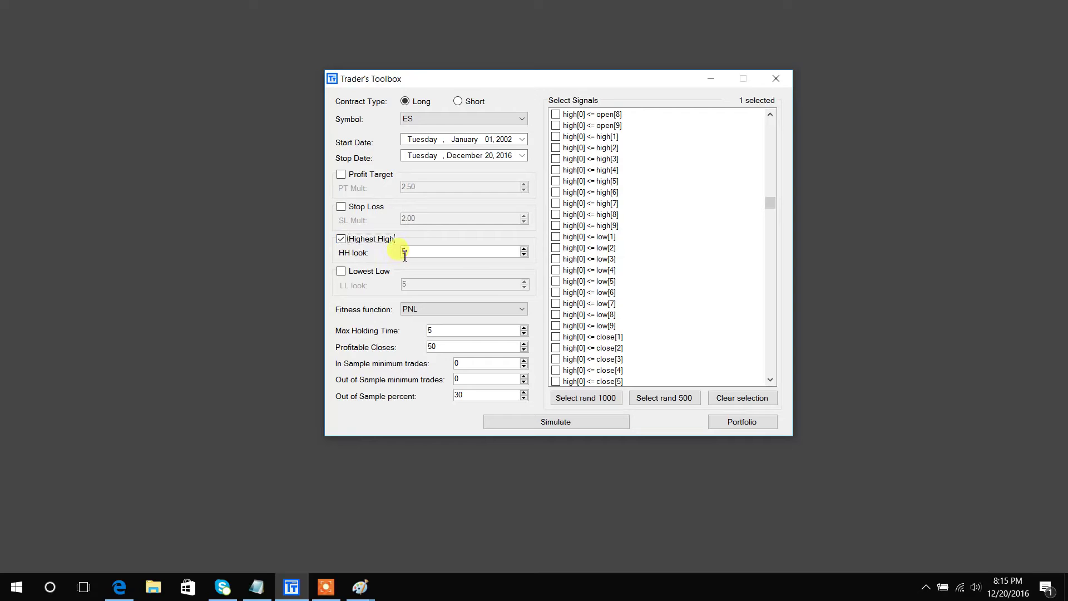
left_click(524, 249)
left_click(523, 250)
double_click(410, 254)
type("5")
left_click(347, 241)
left_click(453, 313)
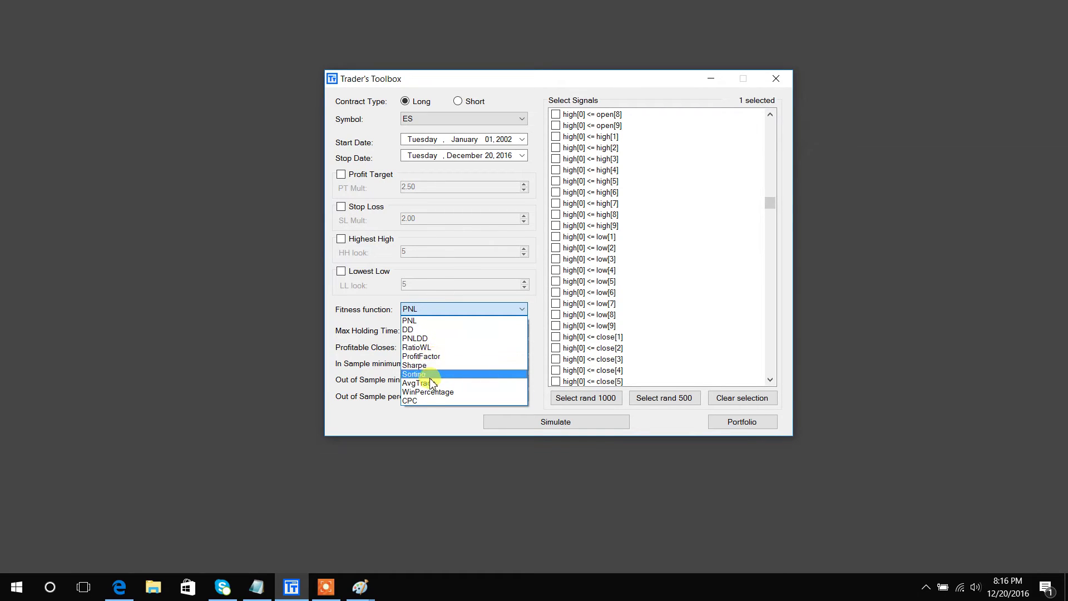
Keep PNL as the fitness function, enter 50, and set Profitable Closes to 2.
left_click(414, 420)
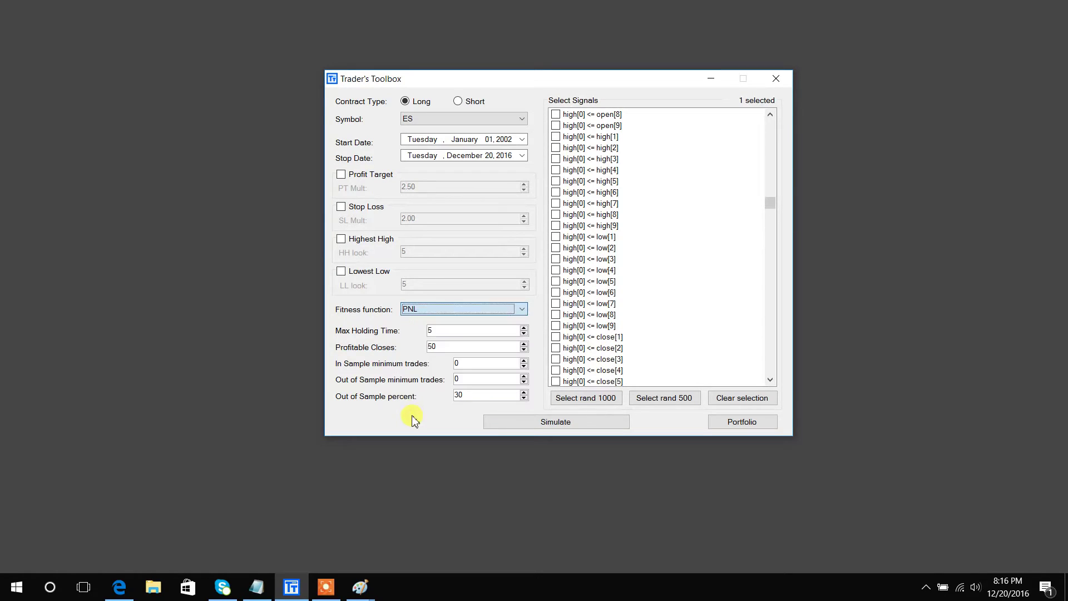
type("50")
double_click(435, 346)
type("2")
Bring up the System 1 equity curve chart pasted into Paint.
mouse_move(360, 587)
left_click(304, 559)
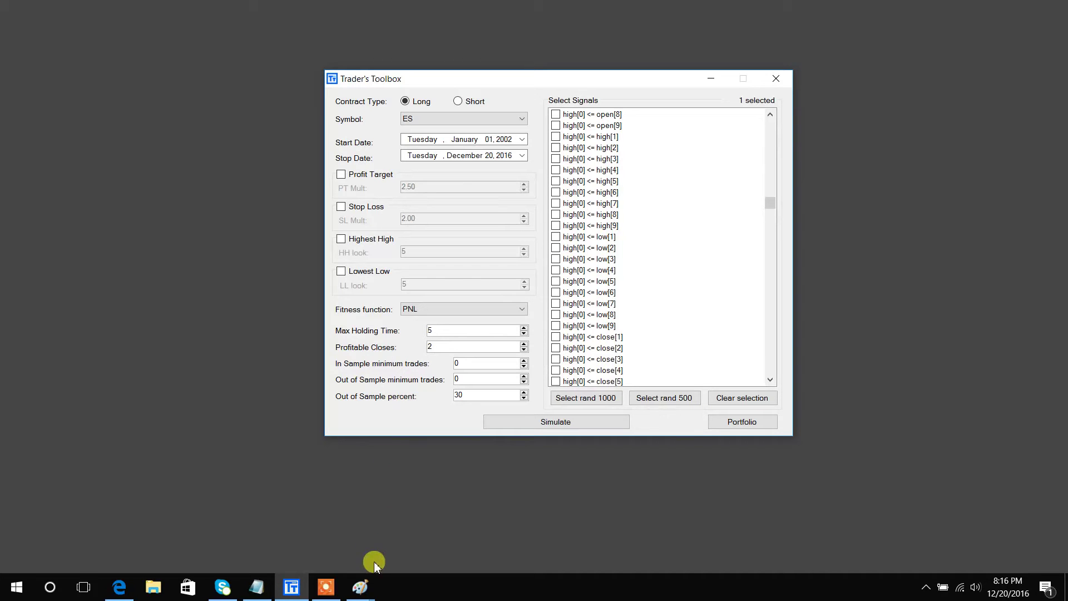
mouse_move(360, 585)
left_click(405, 546)
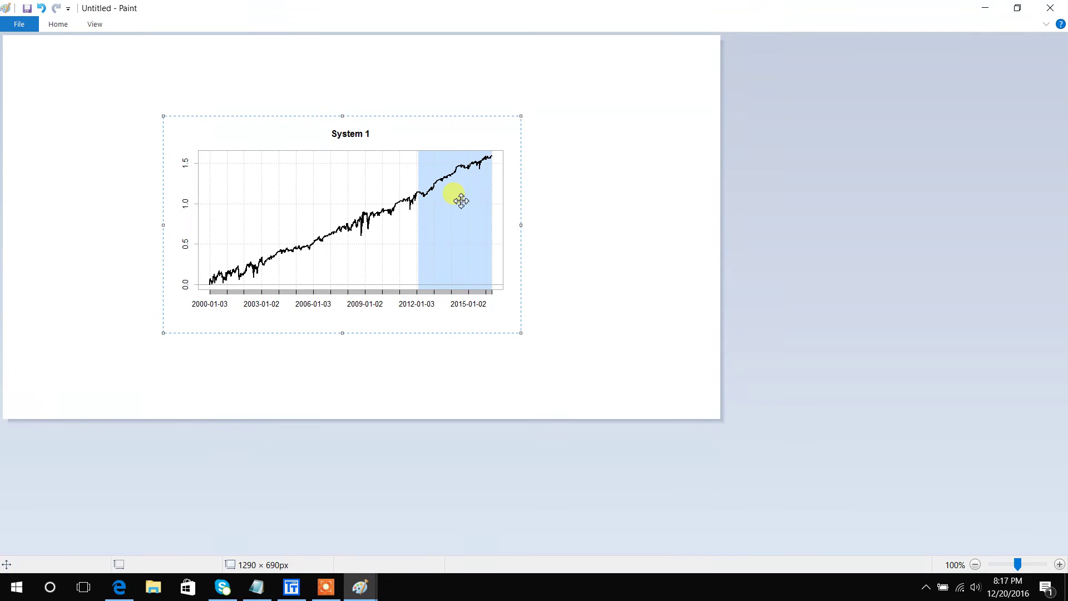
left_click(986, 8)
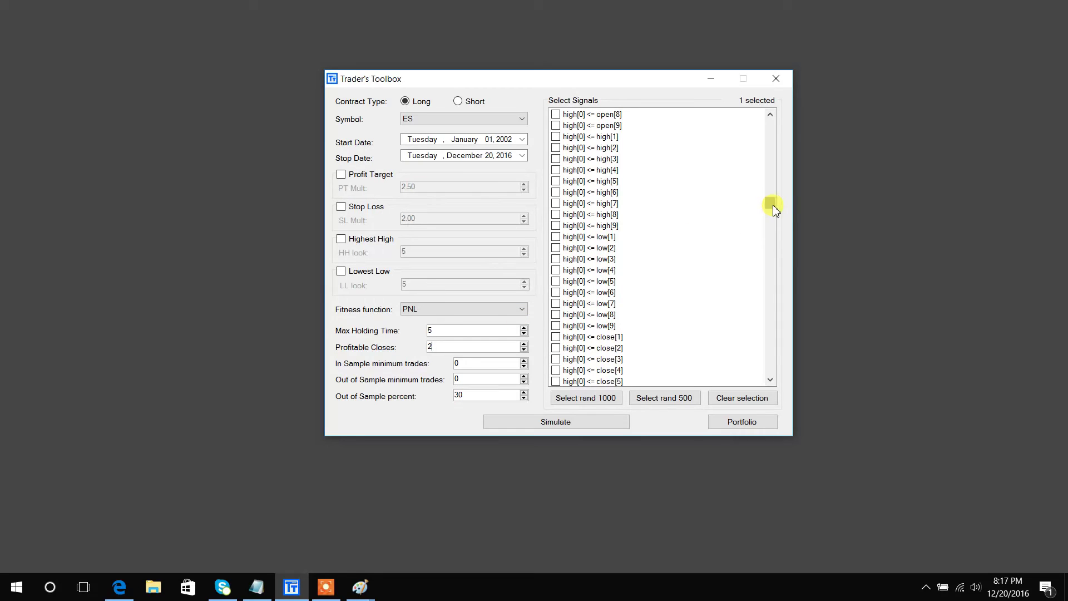
Select all ten rsi(c,14) signals, bringing the selected signal count to 12.
left_click_drag(769, 203, 773, 135)
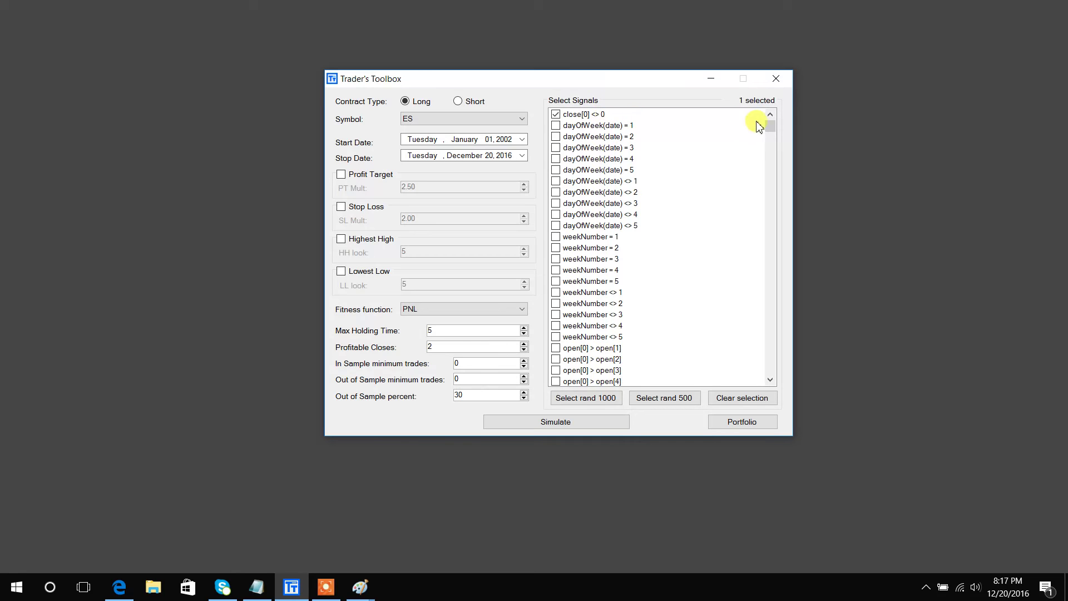
left_click_drag(769, 126, 773, 351)
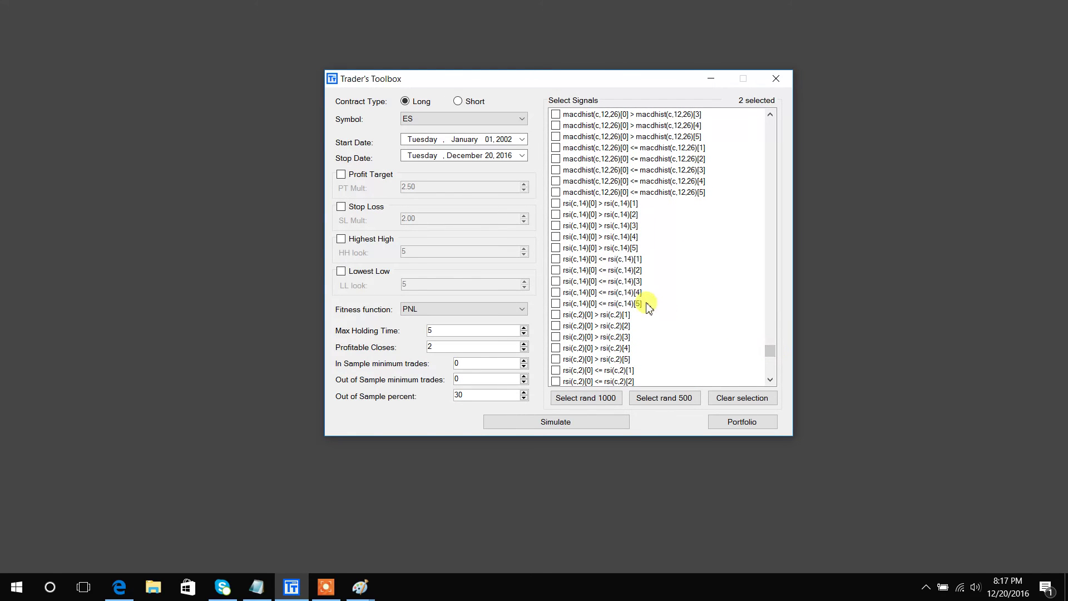
left_click(589, 207)
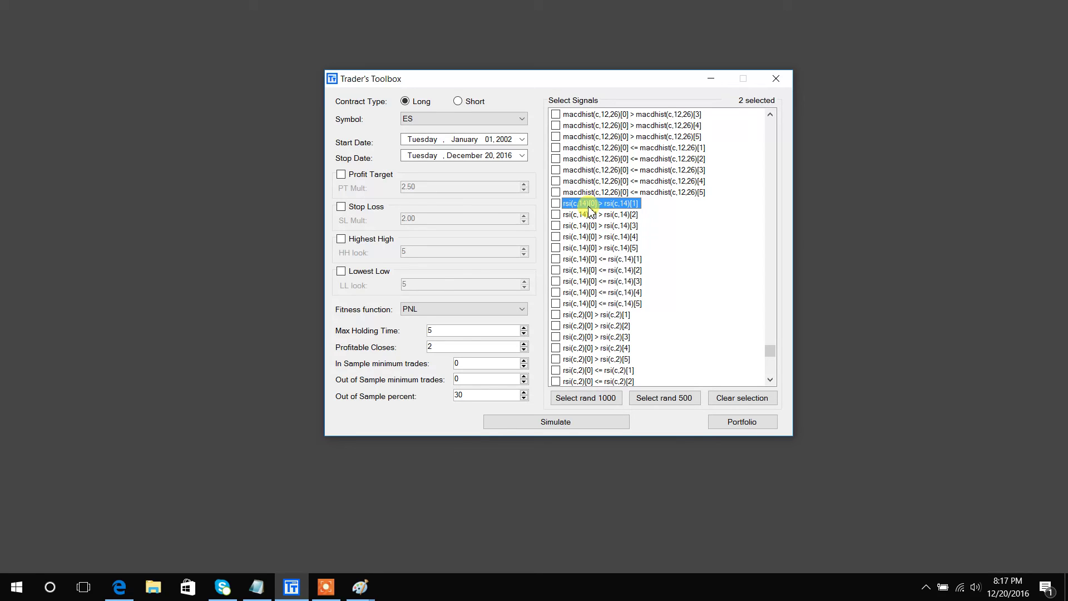
left_click(594, 304, "shift")
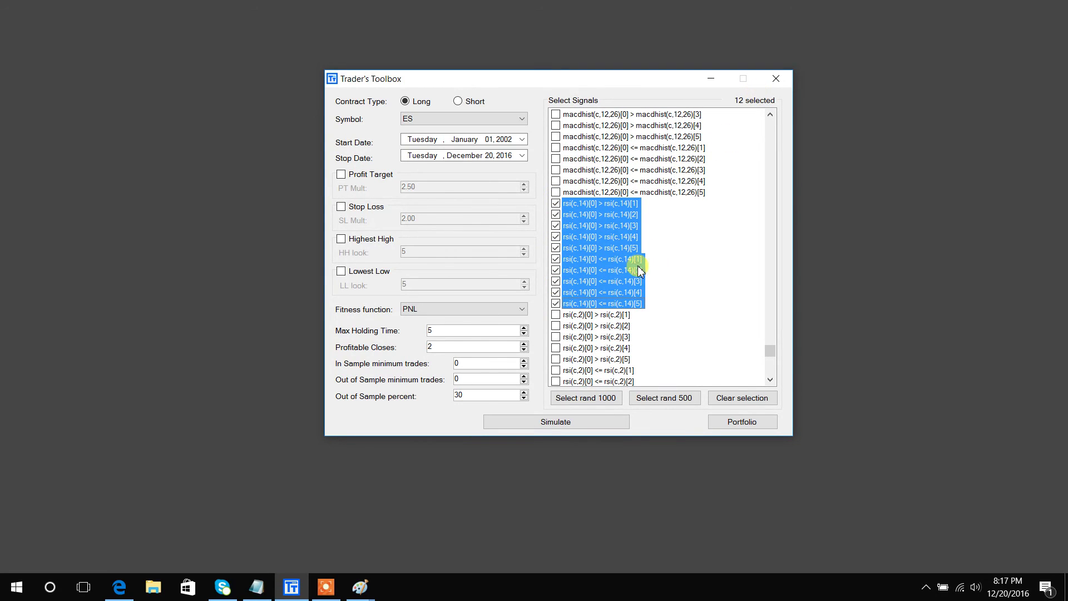
Clear the ten rsi(c,14) signals from the selection, leaving 1 selected.
left_click(739, 399)
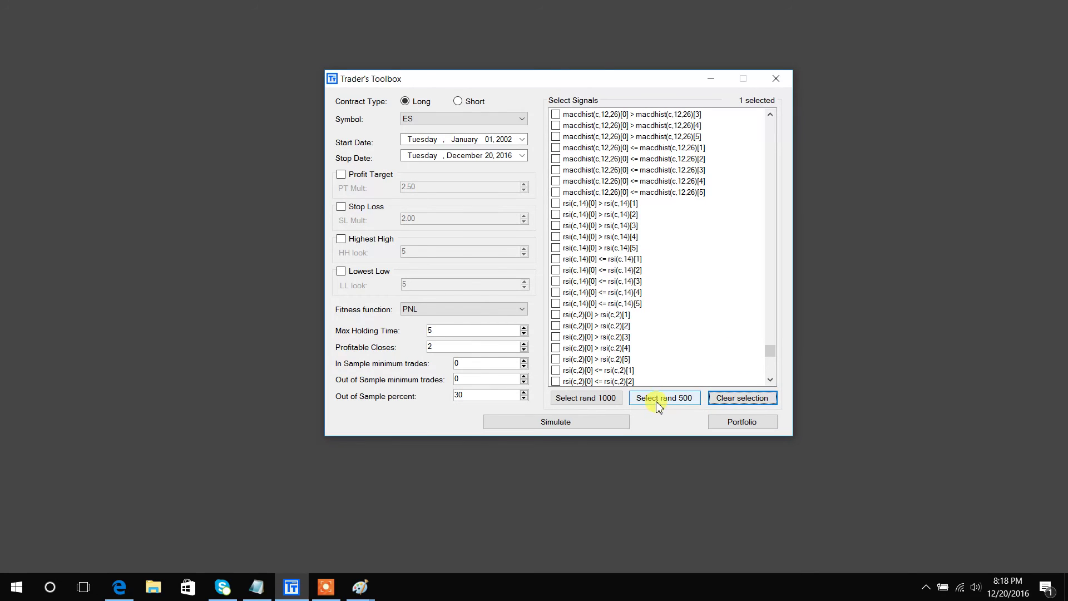